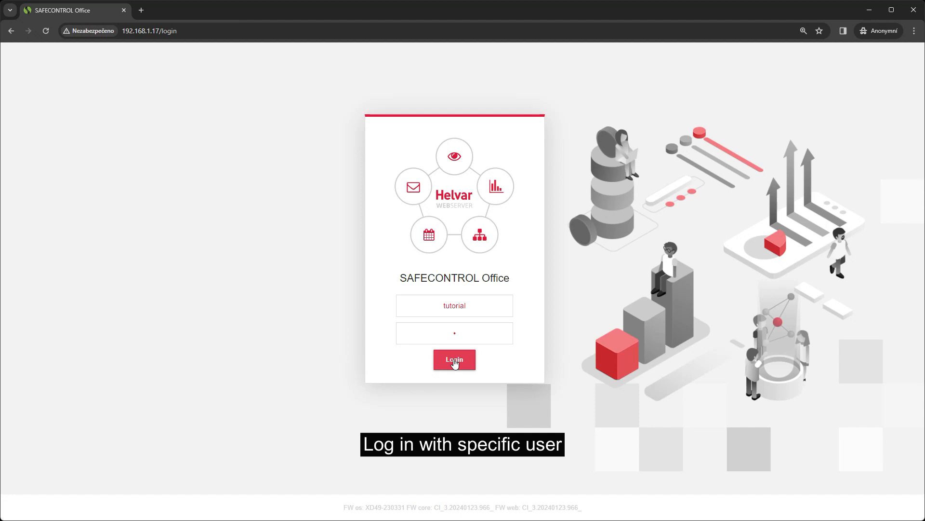
# Log in to SAFECONTROL Office with the tutorial user's username and password
pyautogui.click(454, 360)
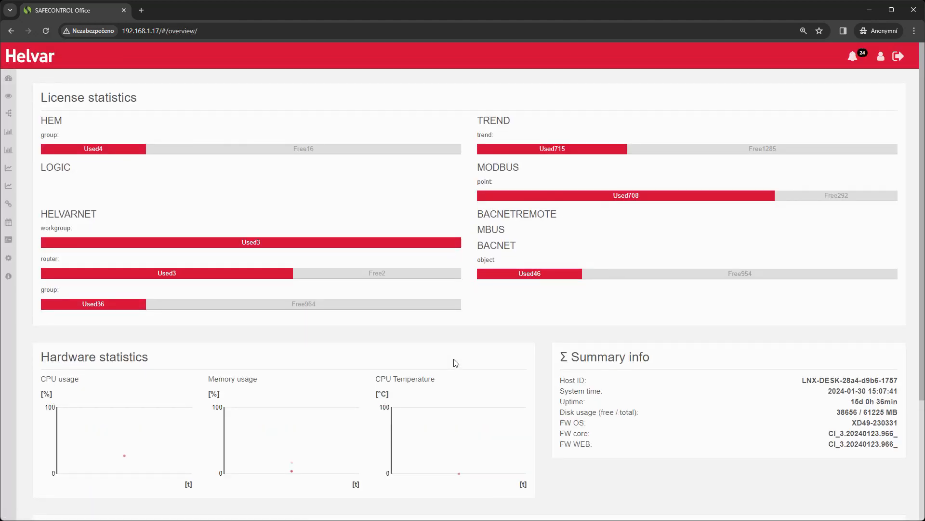
# Go to the Reporting page from the settings gear flyout
pyautogui.moveTo(11, 259)
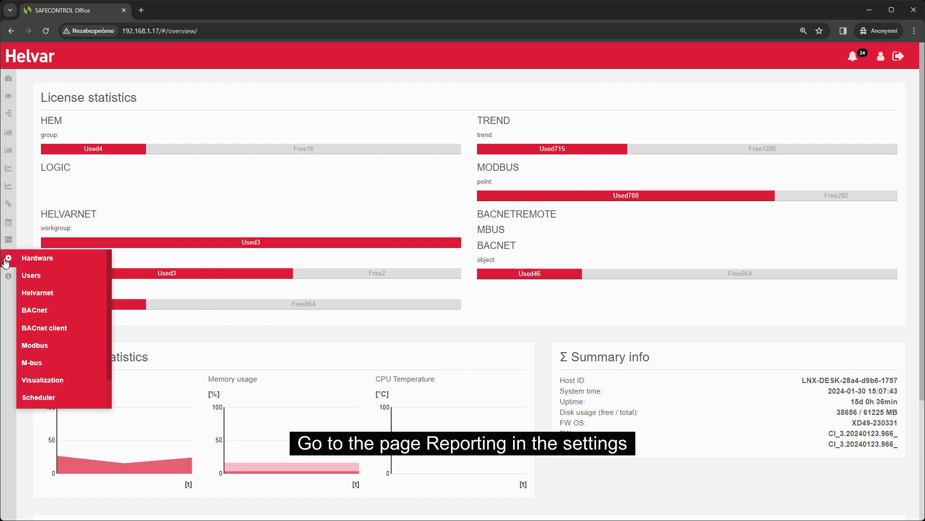
pyautogui.scroll(-2, 72, 340)
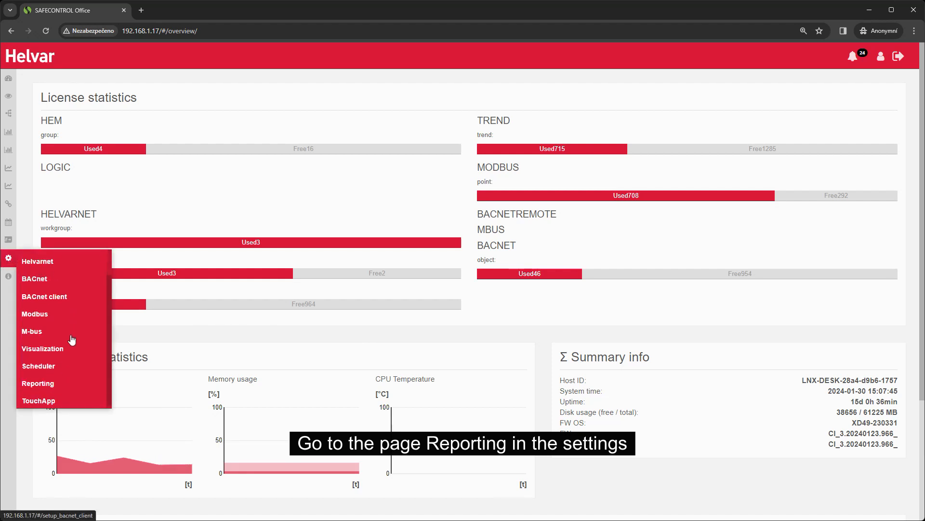
pyautogui.click(59, 384)
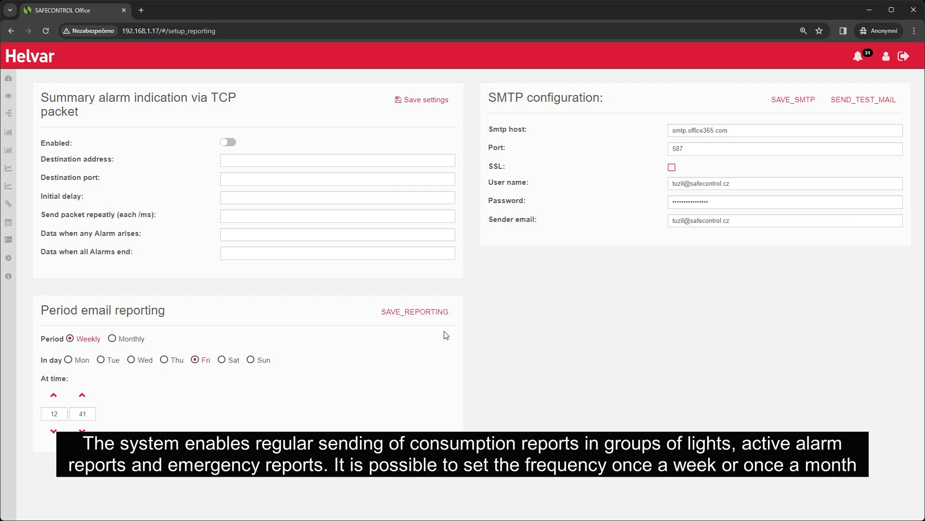
pyautogui.click(114, 341)
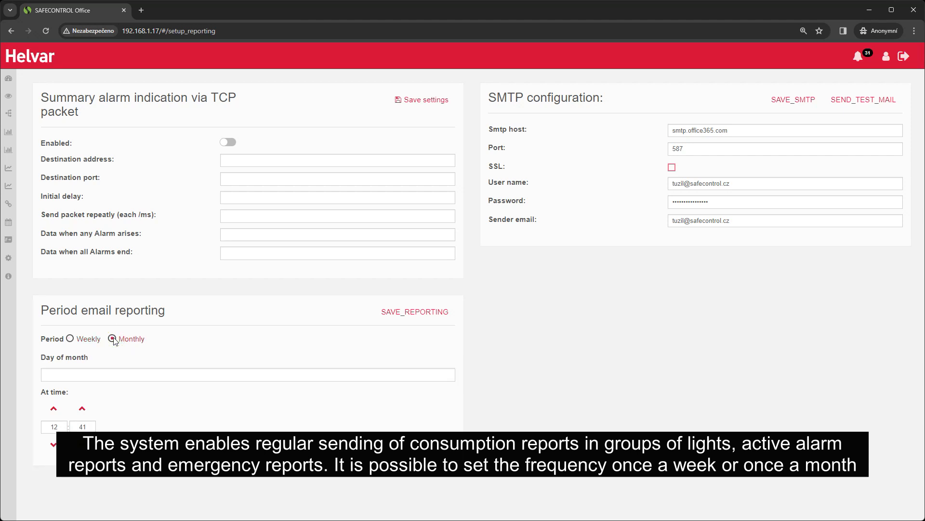
pyautogui.click(71, 339)
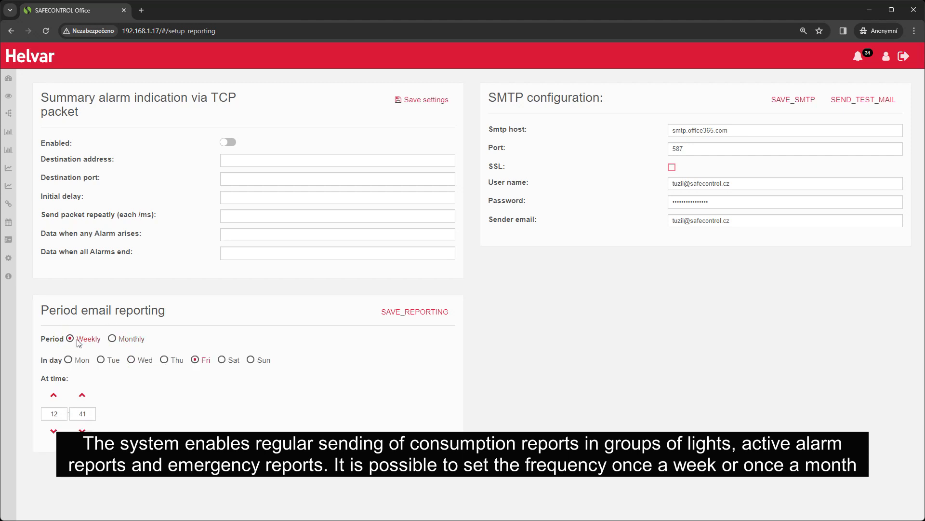
pyautogui.click(164, 360)
pyautogui.click(195, 359)
pyautogui.click(82, 394)
pyautogui.click(82, 395)
pyautogui.click(82, 394)
pyautogui.click(82, 395)
pyautogui.click(82, 395)
pyautogui.click(82, 430)
pyautogui.click(82, 430)
pyautogui.click(82, 430)
pyautogui.click(82, 430)
pyautogui.click(82, 430)
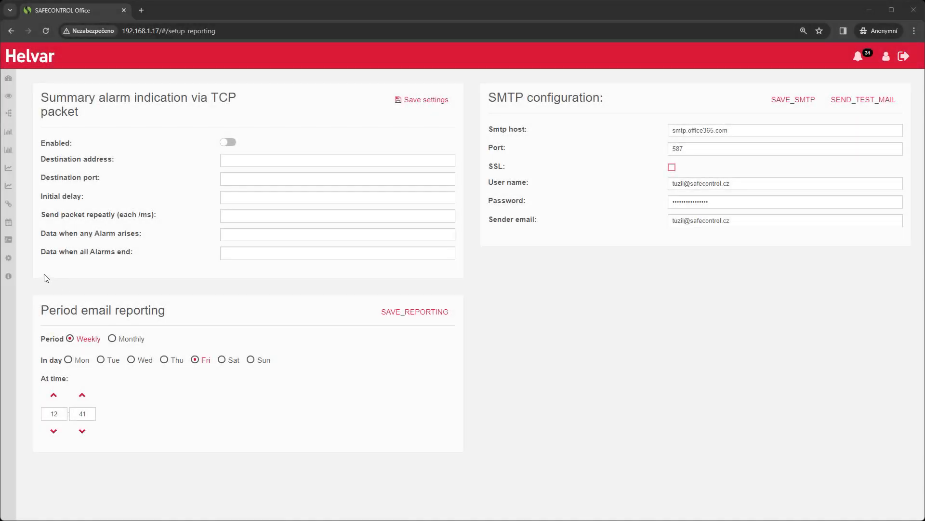
# On the Users settings page, enter the user's notification e-mail address and enable Alarm email
pyautogui.moveTo(15, 264)
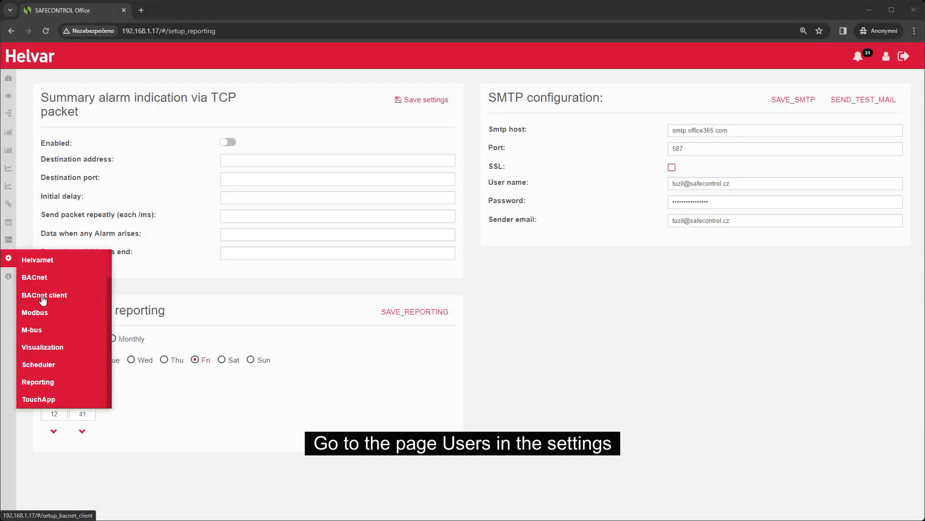
pyautogui.scroll(1, 41, 289)
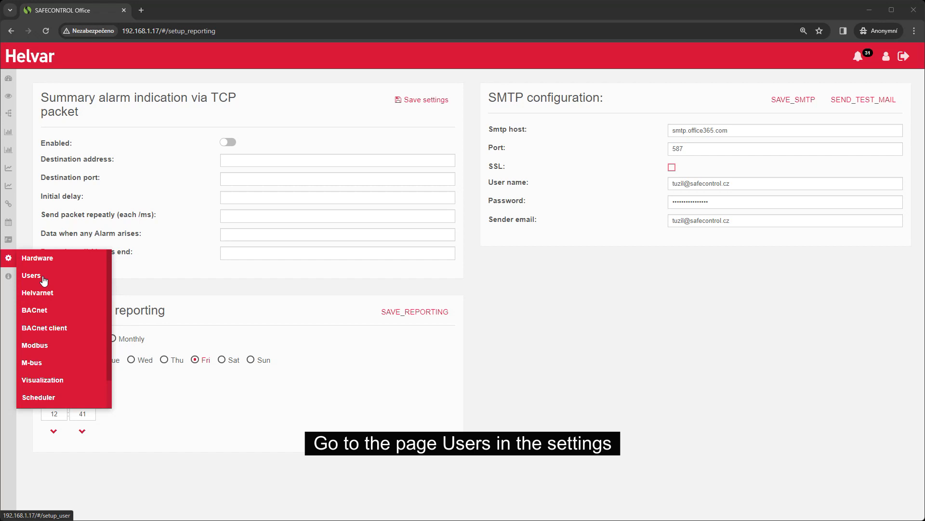
pyautogui.click(44, 280)
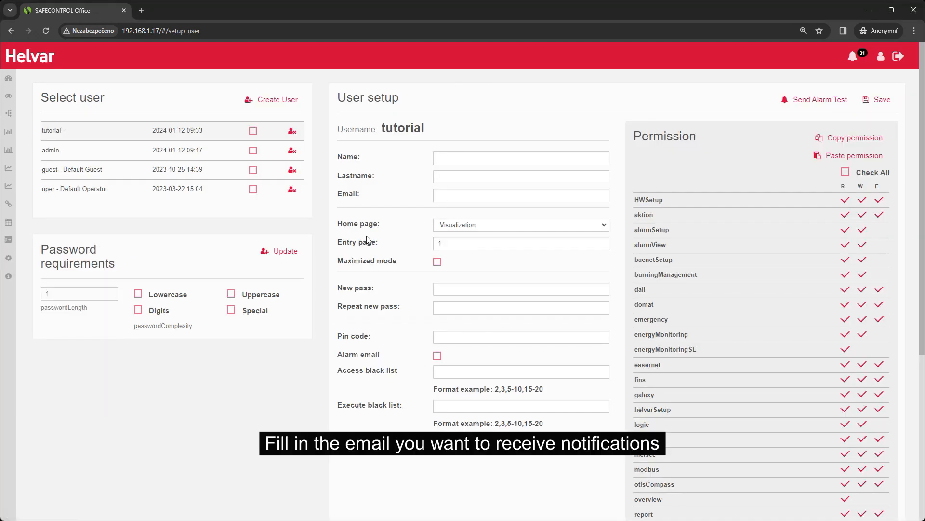
pyautogui.click(509, 195)
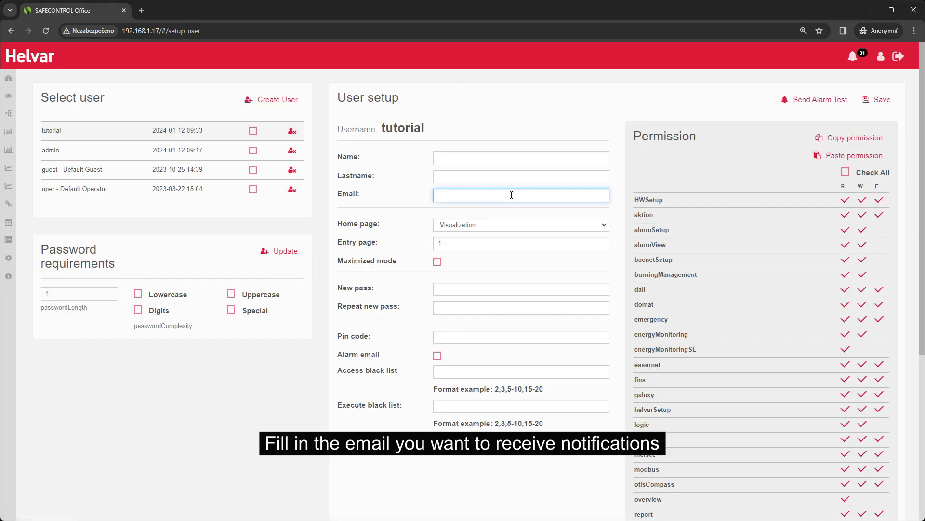
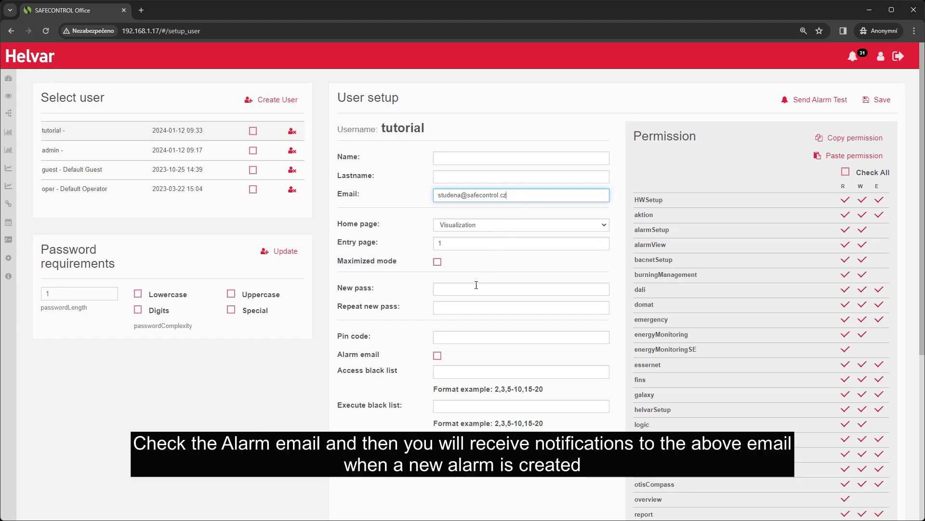
pyautogui.click(438, 357)
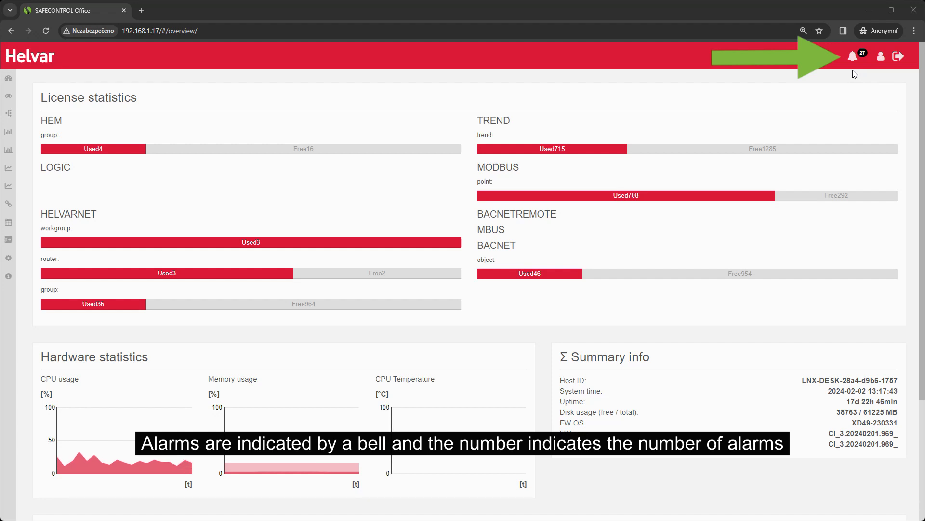
# Open the alarm console from the alarm bell in the top bar
pyautogui.click(853, 56)
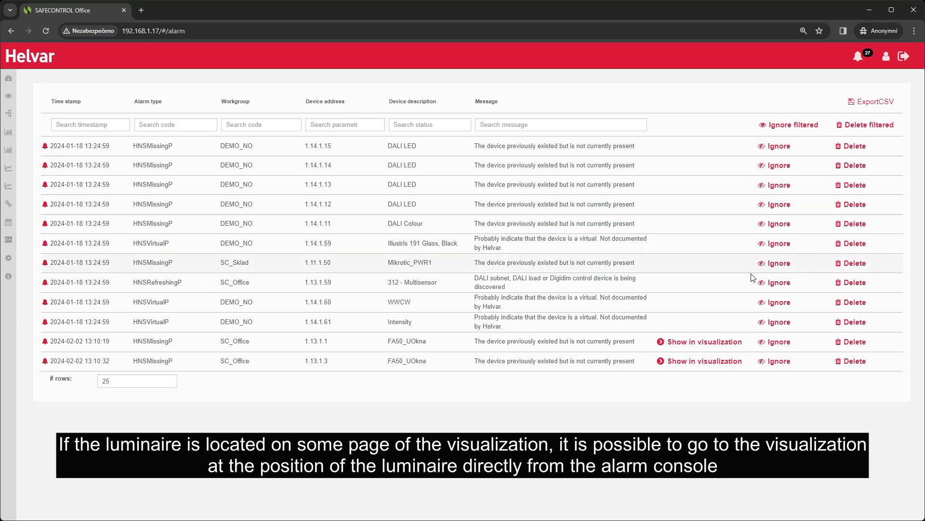
# Show the alarmed device 1.13.1.1 in the visualization
pyautogui.click(706, 343)
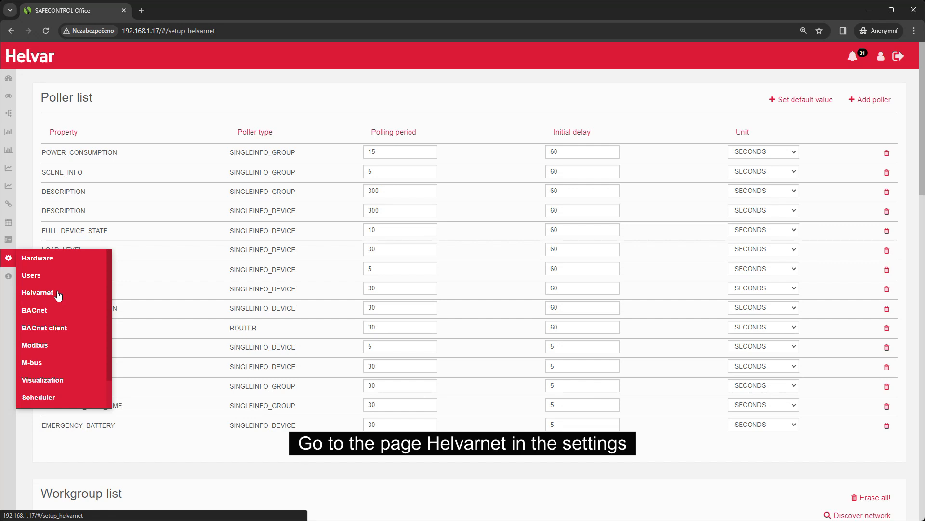
# Filter the Group list by user description 'office' to show groups 49, 50 and 491
pyautogui.scroll(-5, 662, 451)
pyautogui.scroll(-8, 662, 452)
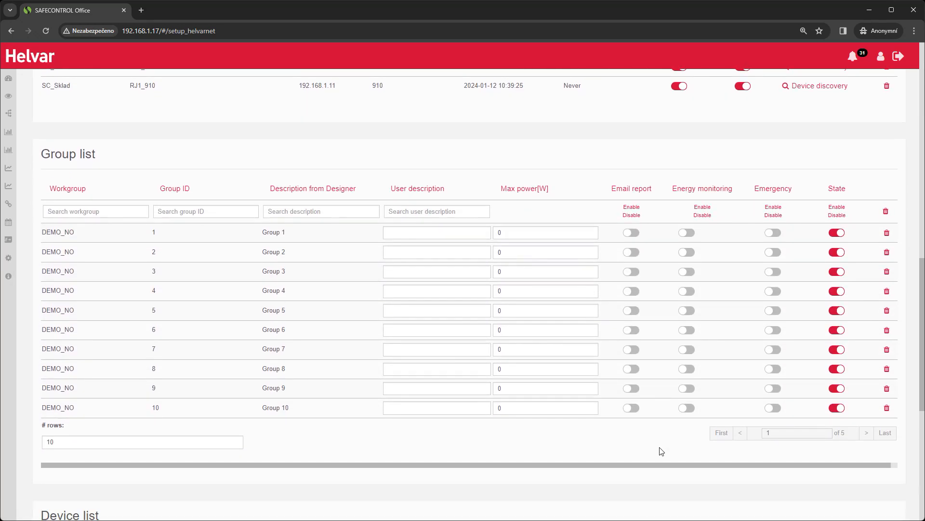
pyautogui.click(423, 213)
pyautogui.write('office')
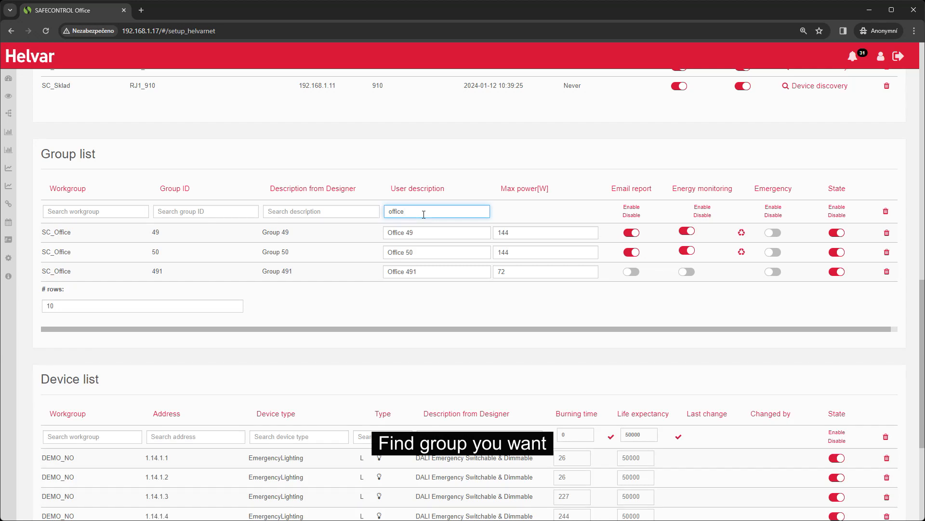
# Switch on Energy monitoring, Email report and Emergency for group 491
pyautogui.click(688, 273)
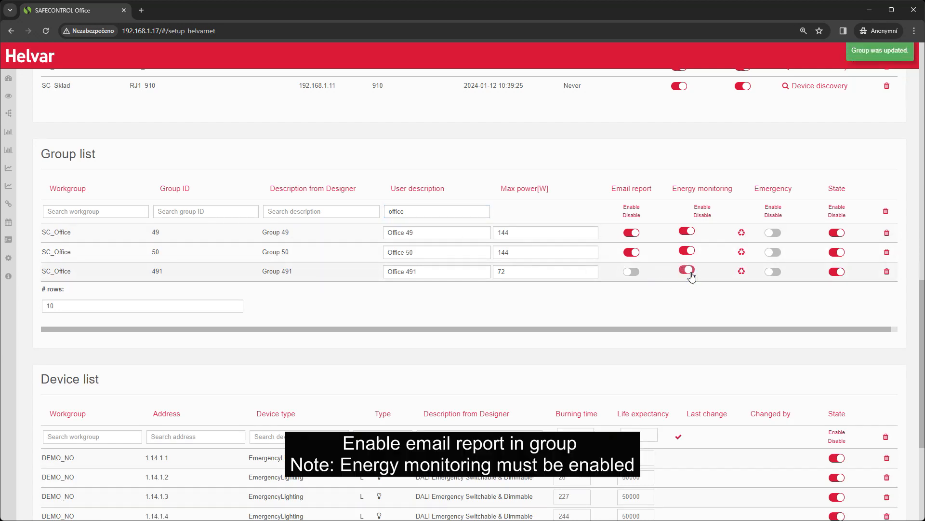
pyautogui.click(636, 275)
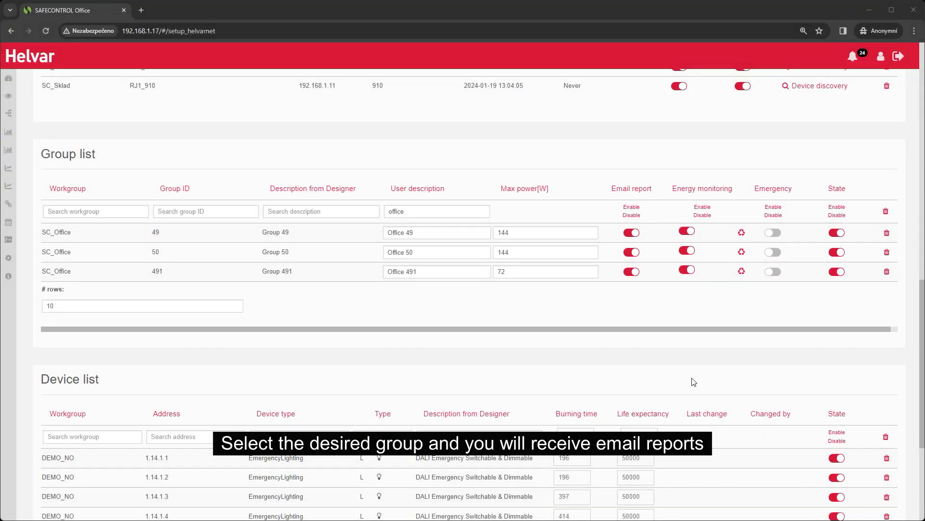
pyautogui.click(774, 272)
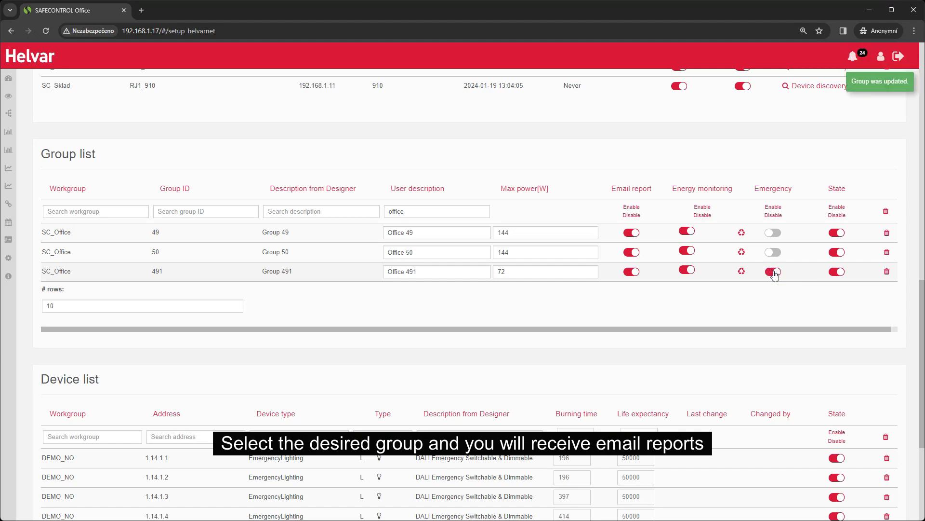